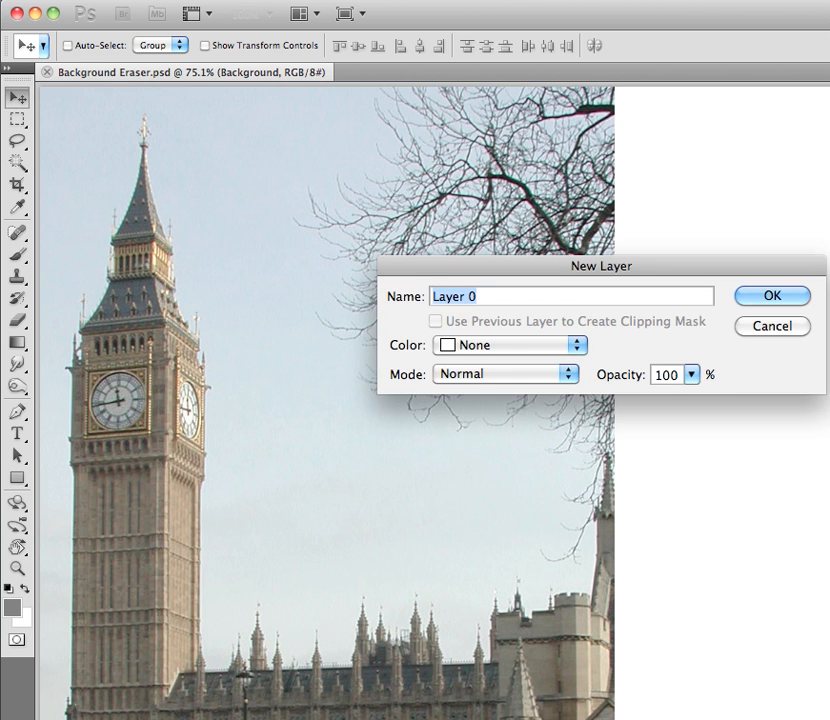
Convert the Background into an editable layer named Layer 0 and choose the Background Eraser tool.
left_click(775, 297)
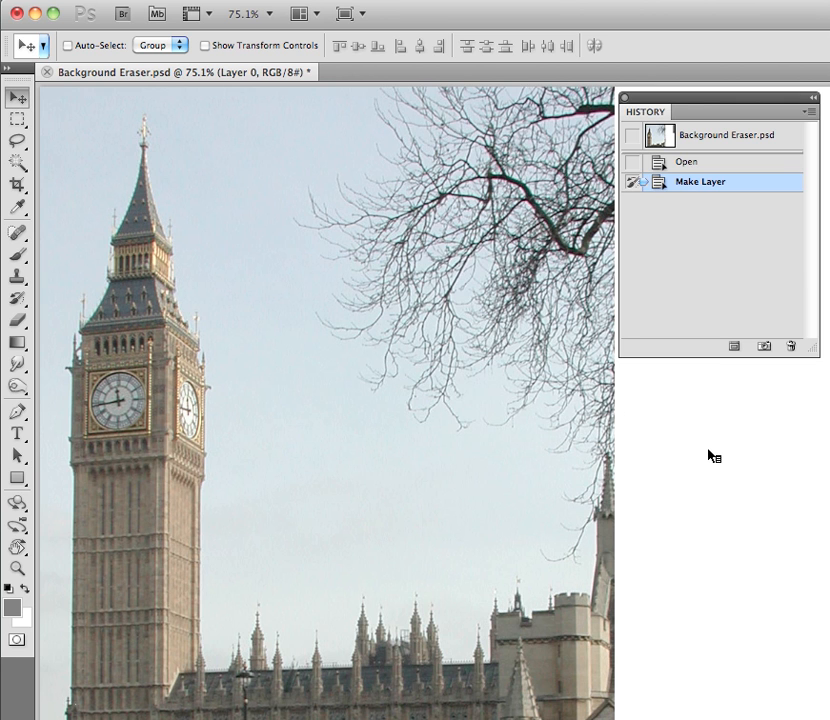
key("shift+Tab")
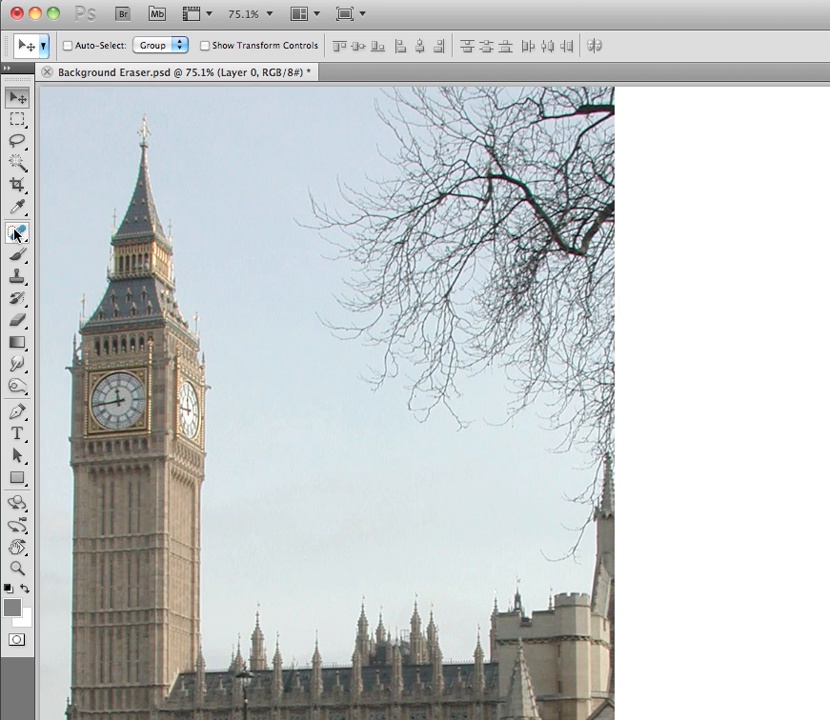
left_click(19, 321)
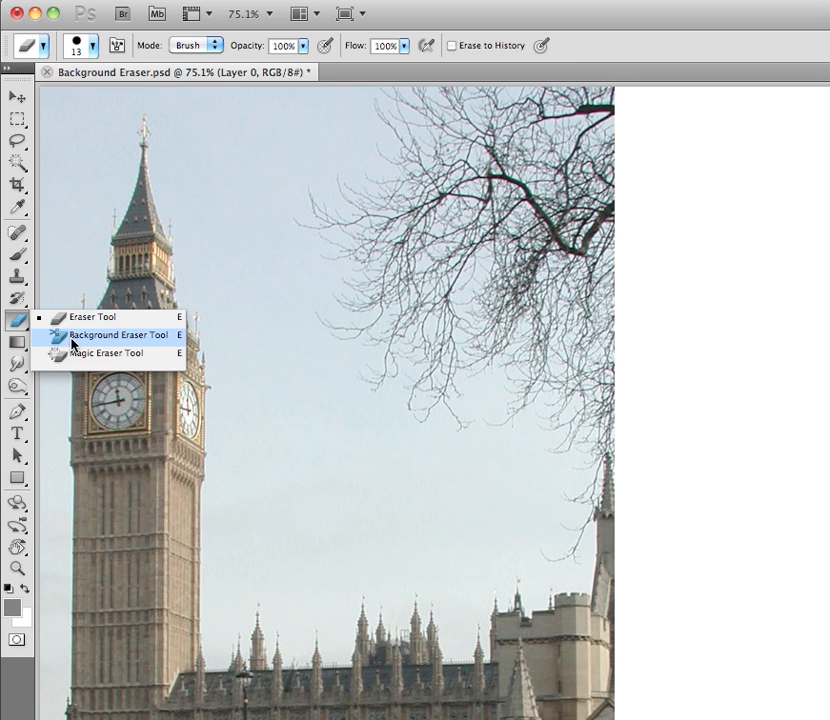
left_click(73, 338)
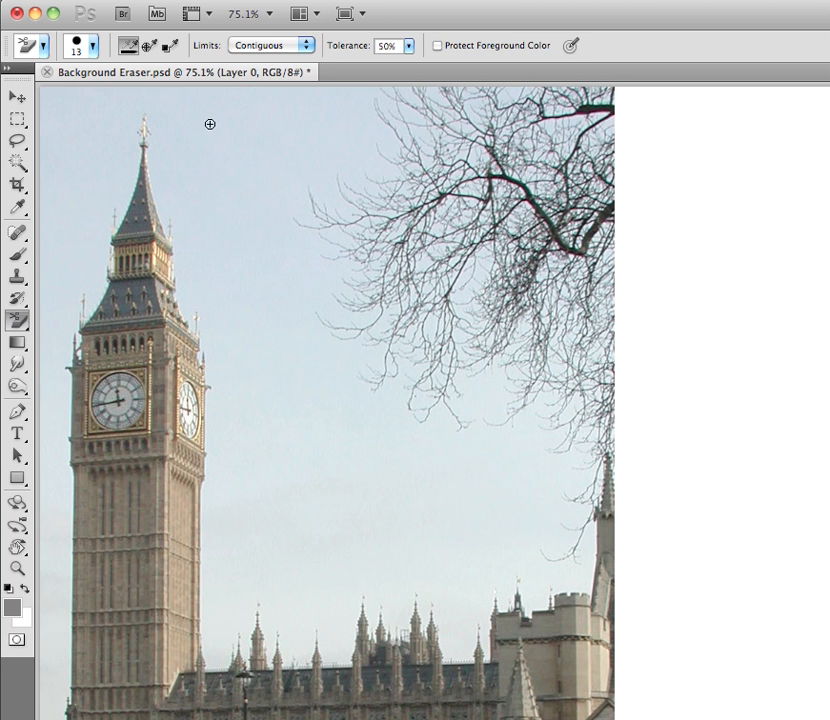
Set the Background Eraser to a 70-pixel brush with one-time sampling and protection of the foreground color.
key("bracketright")
key("bracketright")
key("bracketright")
key("bracketright")
key("bracketright")
key("bracketright")
left_click(143, 48)
left_click(148, 48)
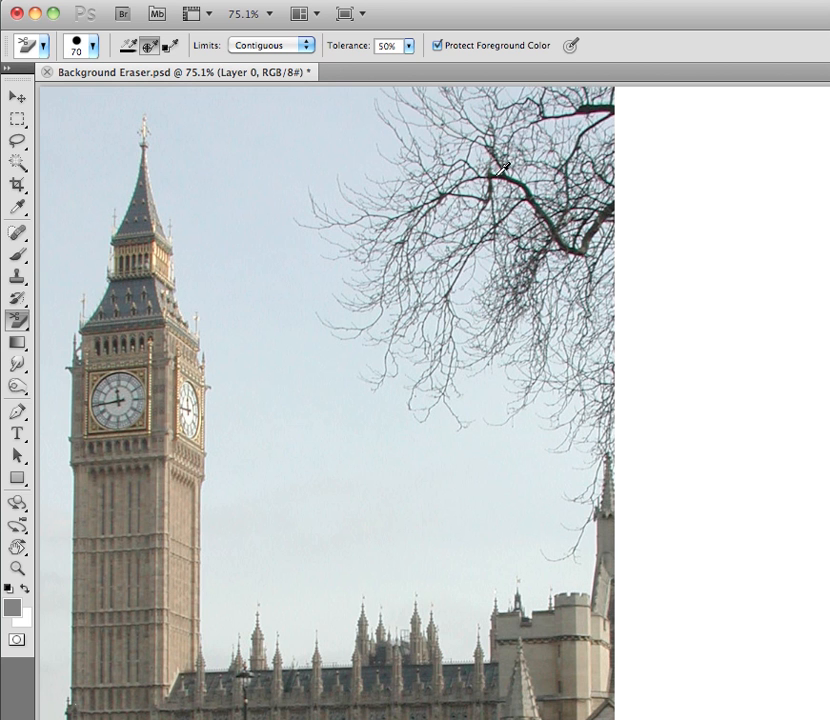
Sample the dark branch color as the protected foreground and erase sky around the tree's upper-left branches.
left_click(500, 176, "alt")
left_click(518, 176, "alt")
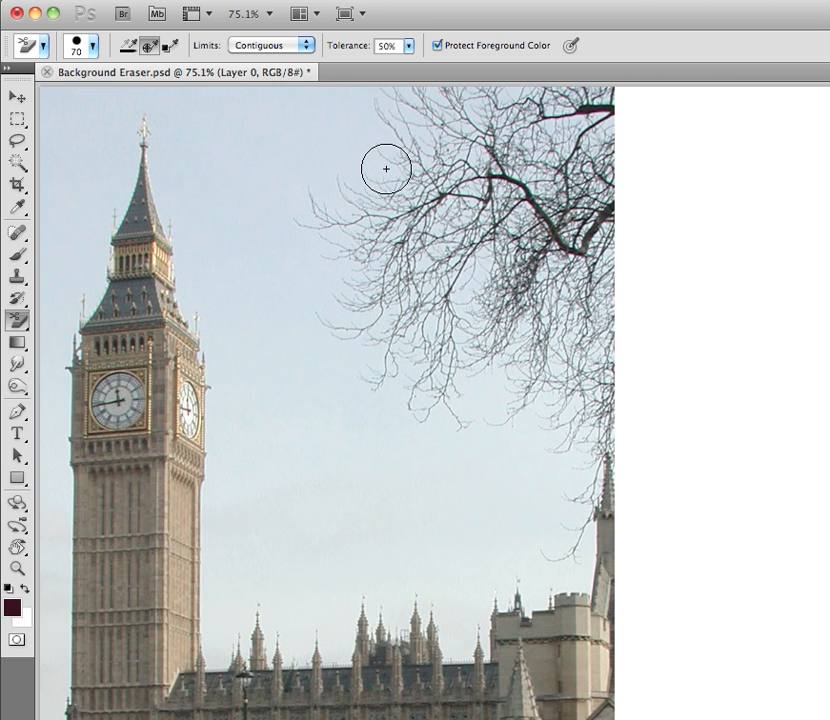
mouse_move(376, 165)
left_mouse_down()
mouse_move(379, 205)
mouse_move(401, 197)
mouse_move(440, 145)
mouse_move(448, 157)
mouse_move(426, 196)
mouse_move(445, 190)
mouse_move(459, 157)
mouse_move(489, 149)
mouse_move(507, 170)
mouse_move(475, 211)
left_mouse_up()
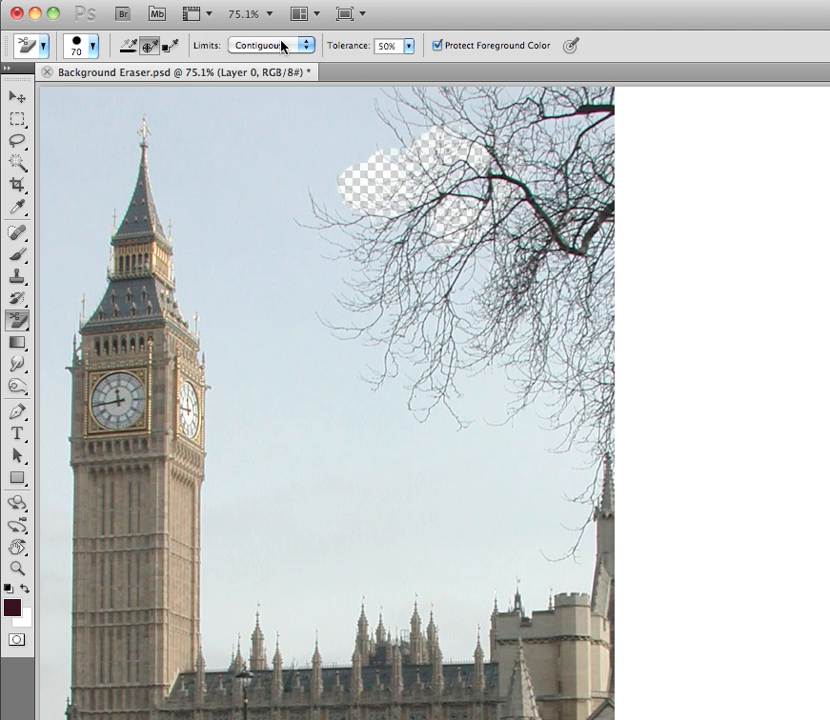
Set the eraser limits to Discontiguous and erase the sky between and around the tree branches, down to the rooftops.
left_click(283, 46)
left_click(283, 33)
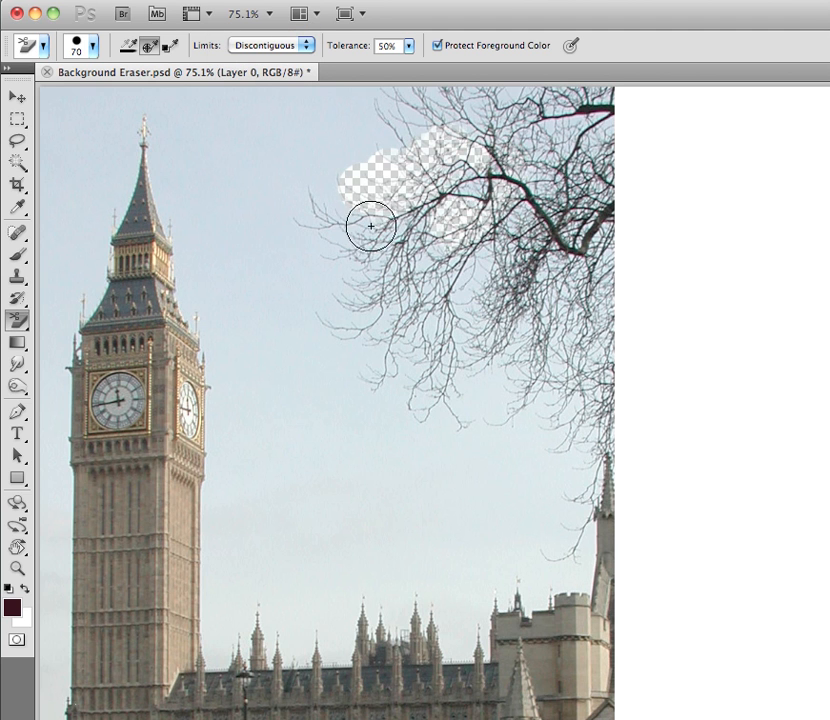
mouse_move(478, 269)
left_mouse_down()
mouse_move(486, 219)
mouse_move(462, 180)
mouse_move(429, 178)
mouse_move(419, 208)
mouse_move(462, 179)
mouse_move(435, 157)
mouse_move(430, 131)
mouse_move(494, 120)
mouse_move(374, 100)
mouse_move(594, 101)
mouse_move(463, 165)
mouse_move(608, 115)
mouse_move(521, 180)
left_mouse_up()
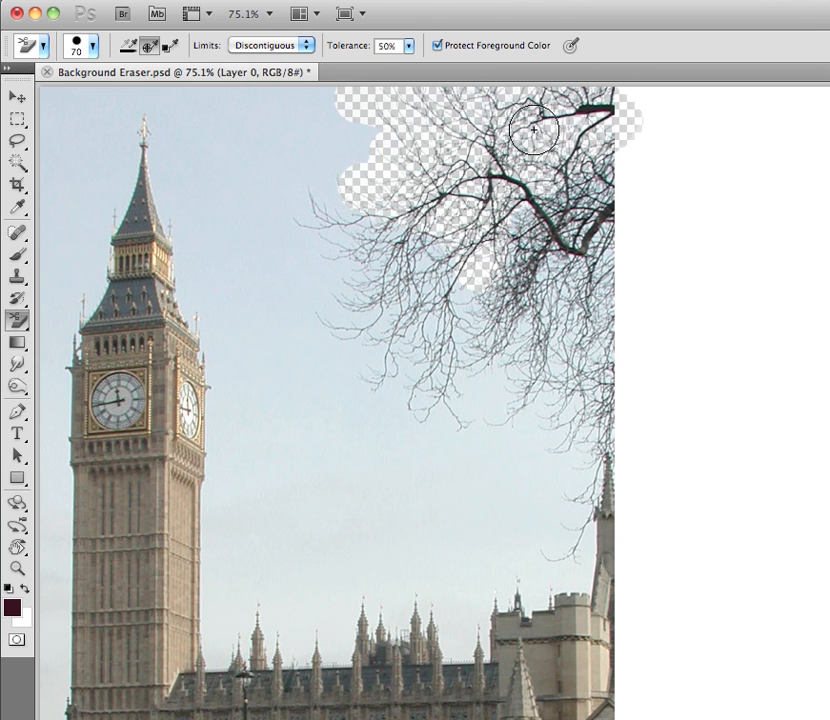
mouse_move(578, 178)
left_mouse_down()
mouse_move(554, 287)
mouse_move(576, 226)
mouse_move(496, 299)
mouse_move(441, 315)
mouse_move(455, 204)
mouse_move(411, 153)
mouse_move(346, 153)
mouse_move(311, 175)
mouse_move(292, 129)
mouse_move(527, 106)
mouse_move(604, 120)
mouse_move(564, 205)
mouse_move(655, 124)
mouse_move(647, 138)
mouse_move(607, 116)
mouse_move(529, 259)
mouse_move(788, 108)
mouse_move(648, 212)
mouse_move(556, 385)
mouse_move(550, 438)
mouse_move(563, 456)
mouse_move(599, 439)
mouse_move(594, 530)
mouse_move(638, 513)
mouse_move(634, 456)
mouse_move(685, 305)
mouse_move(632, 543)
mouse_move(623, 638)
mouse_move(638, 689)
mouse_move(706, 663)
mouse_move(771, 310)
mouse_move(712, 354)
mouse_move(743, 134)
mouse_move(681, 517)
mouse_move(673, 686)
mouse_move(726, 681)
mouse_move(654, 694)
mouse_move(571, 463)
mouse_move(521, 370)
mouse_move(462, 341)
mouse_move(387, 333)
mouse_move(341, 289)
mouse_move(306, 293)
mouse_move(367, 340)
mouse_move(491, 333)
mouse_move(416, 353)
mouse_move(472, 213)
mouse_move(469, 232)
mouse_move(491, 148)
mouse_move(578, 88)
mouse_move(558, 96)
mouse_move(559, 117)
mouse_move(438, 202)
mouse_move(553, 300)
mouse_move(534, 412)
mouse_move(556, 467)
mouse_move(524, 519)
mouse_move(469, 571)
mouse_move(475, 628)
left_mouse_up()
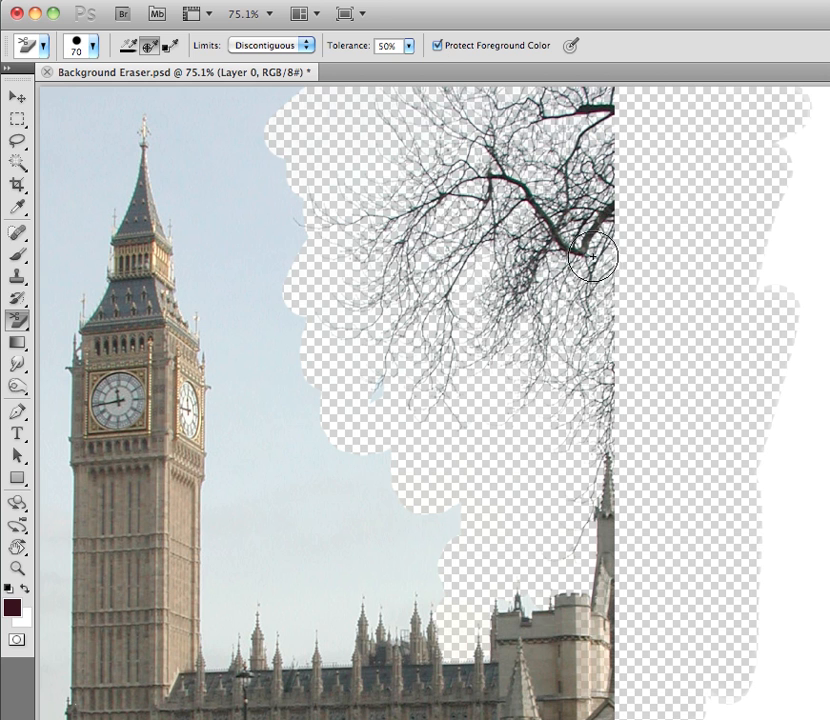
Erase the remaining sky around the tower and rooftops while protecting sampled tower colors, plus the white area beside the photo.
left_click(155, 187, "alt")
mouse_move(163, 198)
left_mouse_down()
mouse_move(154, 104)
mouse_move(138, 113)
mouse_move(128, 167)
mouse_move(93, 218)
mouse_move(93, 102)
mouse_move(62, 198)
mouse_move(43, 147)
mouse_move(121, 60)
mouse_move(240, 110)
mouse_move(252, 167)
mouse_move(217, 177)
mouse_move(205, 215)
mouse_move(197, 210)
mouse_move(206, 280)
left_mouse_up()
left_click(165, 263, "alt")
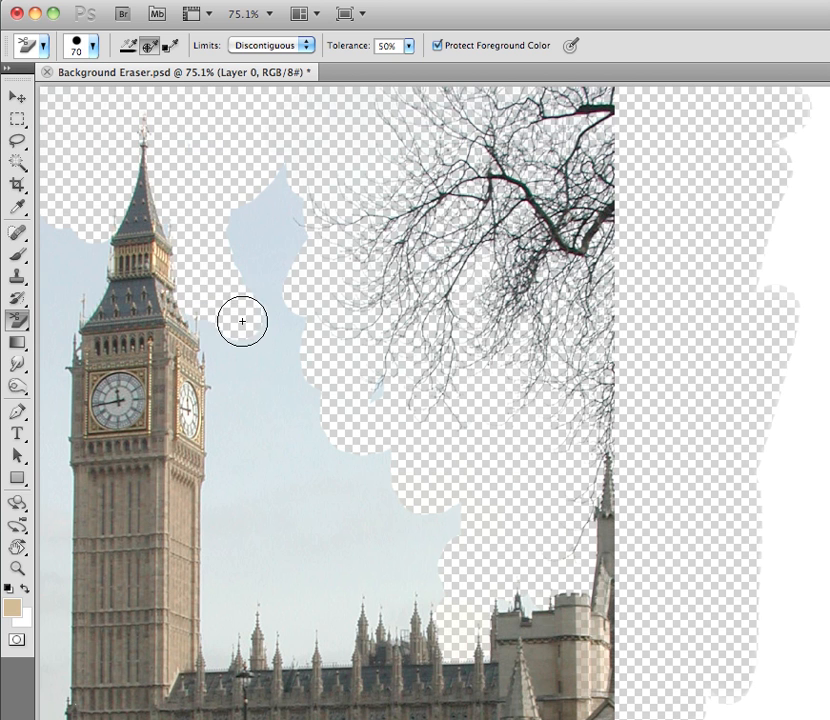
mouse_move(197, 346)
left_mouse_down()
mouse_move(205, 316)
mouse_move(224, 429)
mouse_move(223, 489)
mouse_move(218, 404)
mouse_move(201, 390)
mouse_move(200, 533)
mouse_move(212, 497)
mouse_move(216, 647)
mouse_move(273, 629)
mouse_move(259, 647)
mouse_move(381, 626)
mouse_move(372, 613)
mouse_move(412, 620)
mouse_move(443, 599)
mouse_move(380, 572)
mouse_move(310, 589)
mouse_move(254, 572)
mouse_move(248, 550)
mouse_move(295, 540)
mouse_move(379, 479)
mouse_move(348, 439)
mouse_move(257, 371)
mouse_move(244, 286)
mouse_move(284, 422)
mouse_move(309, 393)
mouse_move(247, 224)
mouse_move(92, 267)
mouse_move(57, 262)
mouse_move(42, 232)
mouse_move(80, 267)
mouse_move(85, 299)
mouse_move(60, 376)
mouse_move(57, 296)
mouse_move(48, 338)
mouse_move(47, 567)
mouse_move(61, 486)
mouse_move(62, 628)
mouse_move(56, 591)
mouse_move(49, 688)
left_mouse_up()
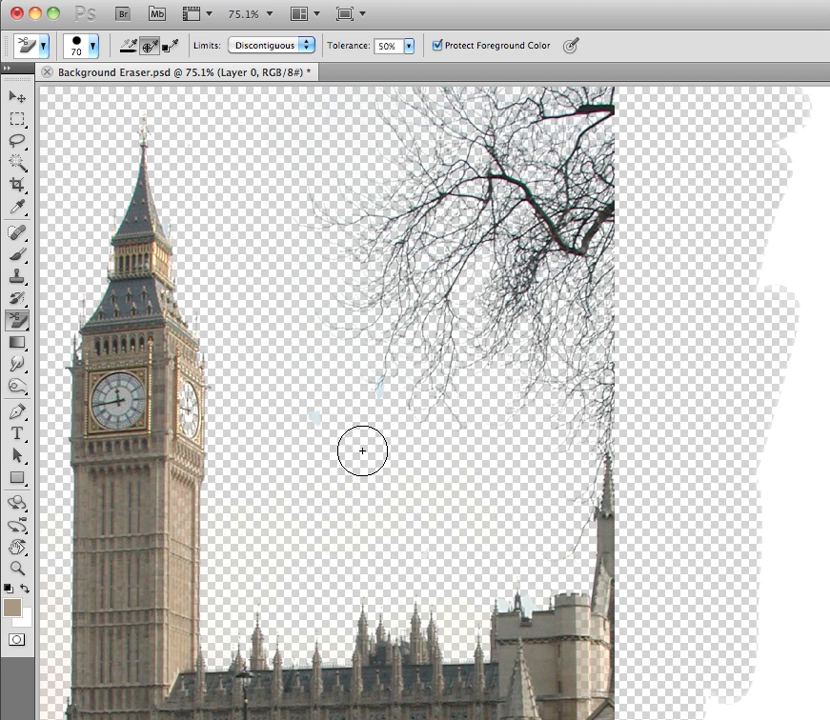
mouse_move(764, 548)
left_mouse_down()
mouse_move(700, 704)
mouse_move(767, 569)
left_mouse_up()
mouse_move(820, 658)
left_mouse_down()
mouse_move(826, 465)
mouse_move(786, 347)
mouse_move(822, 95)
left_mouse_up()
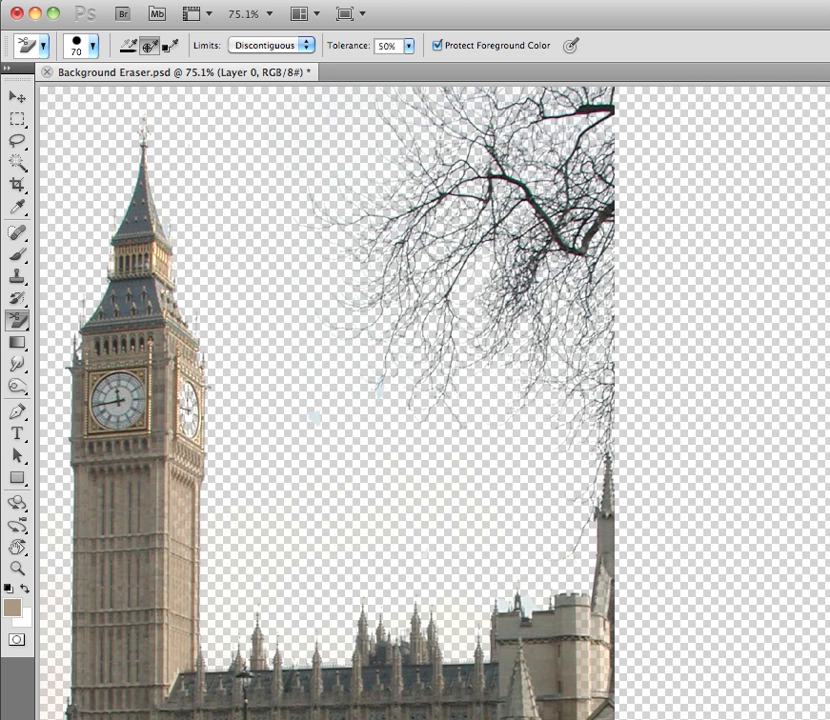
Show the purple layer behind the cutout and erase the leftover sky patches on Layer 0.
key("alt+bracketleft")
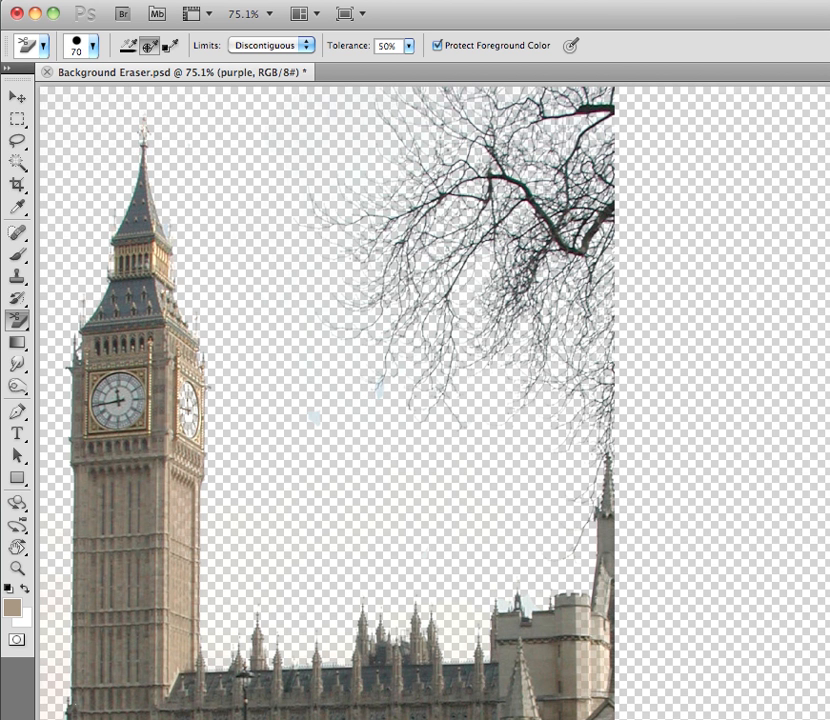
key("super+comma")
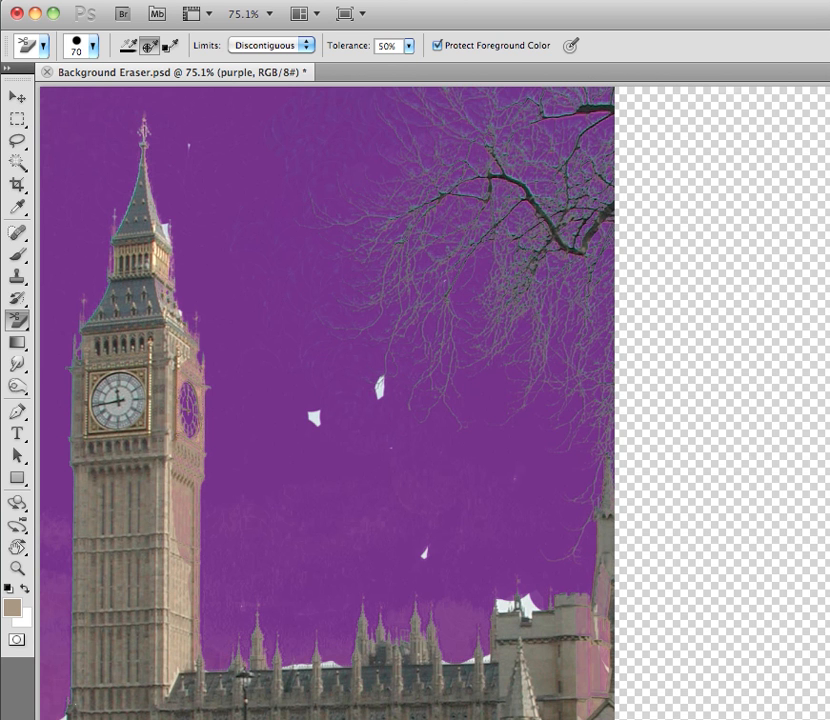
key("alt+]")
left_click(314, 419)
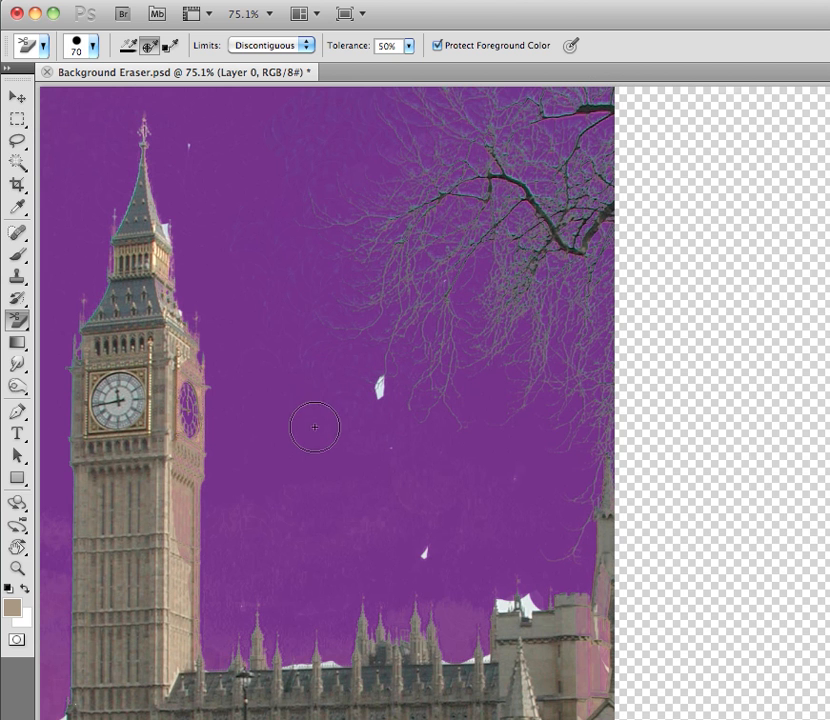
left_click(372, 402)
left_click(425, 554)
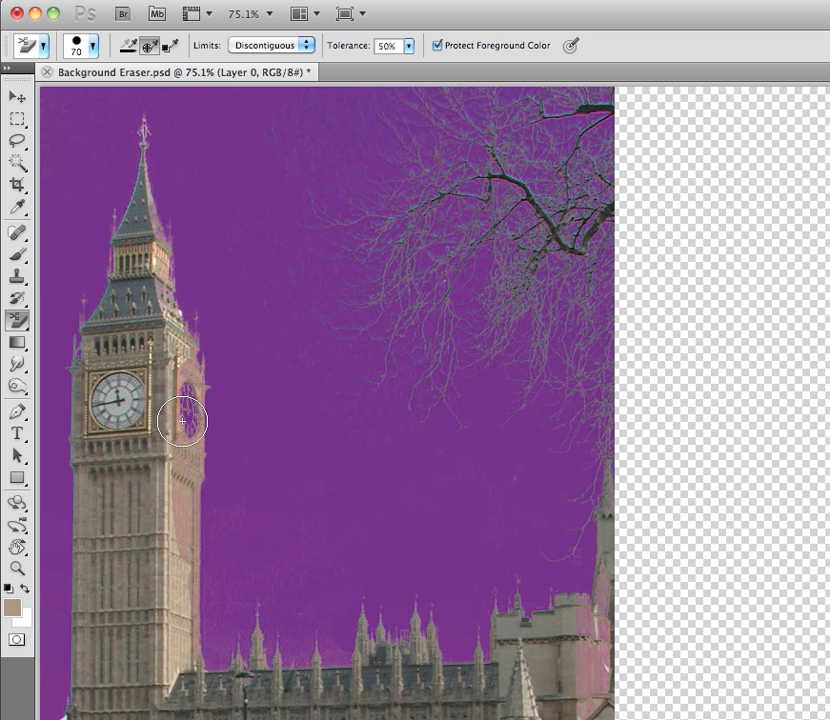
Set up the History Brush with a hard 20-pixel tip and the Make Layer state as its source.
left_click(21, 314)
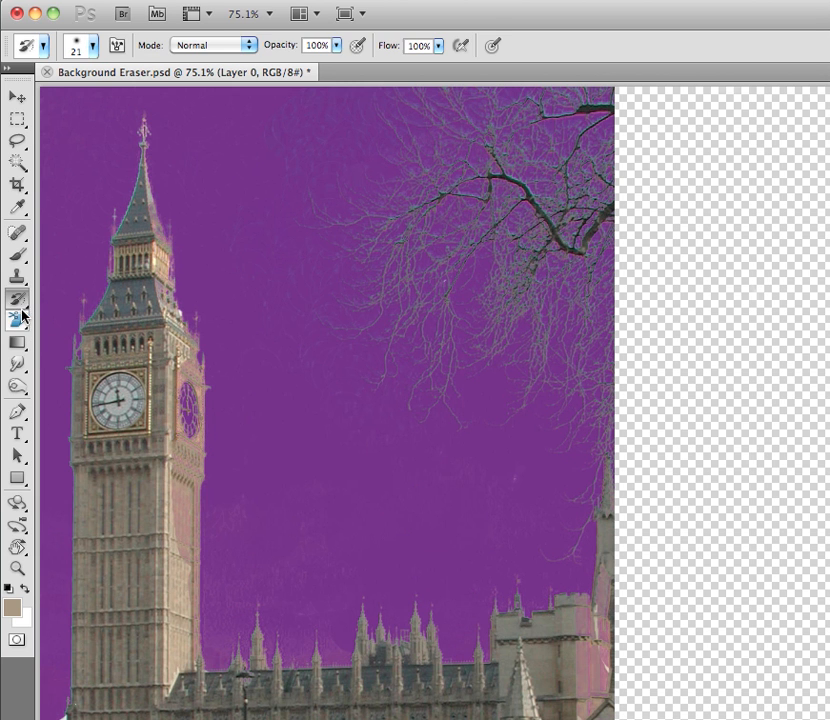
right_click(212, 273)
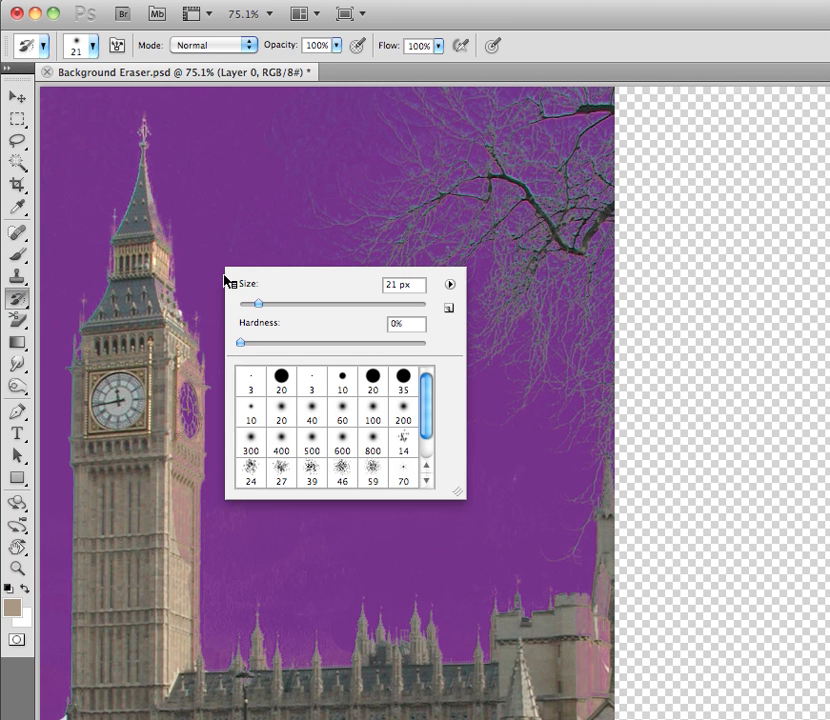
left_click(280, 379)
left_click(185, 319)
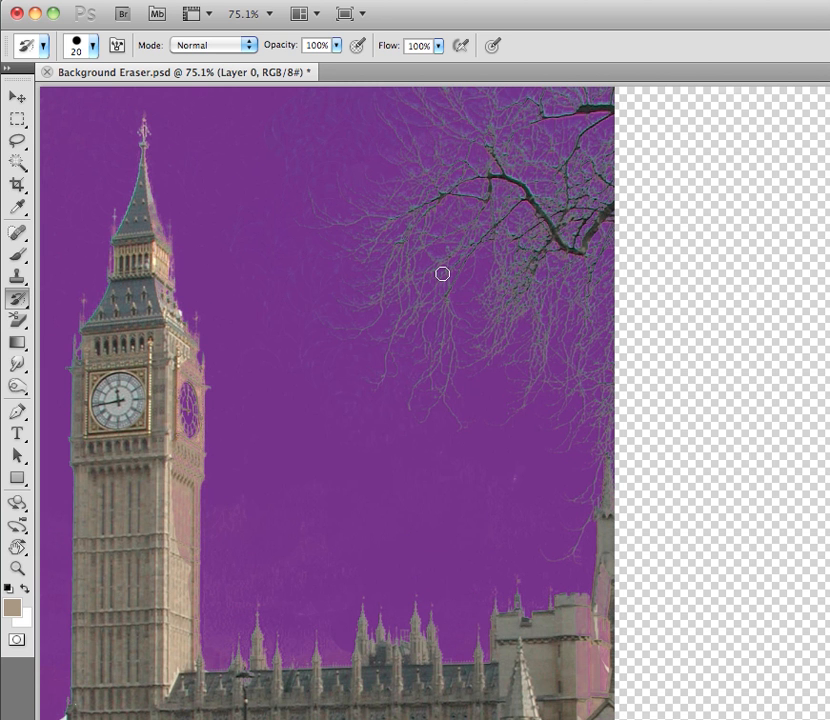
key("shift+Tab")
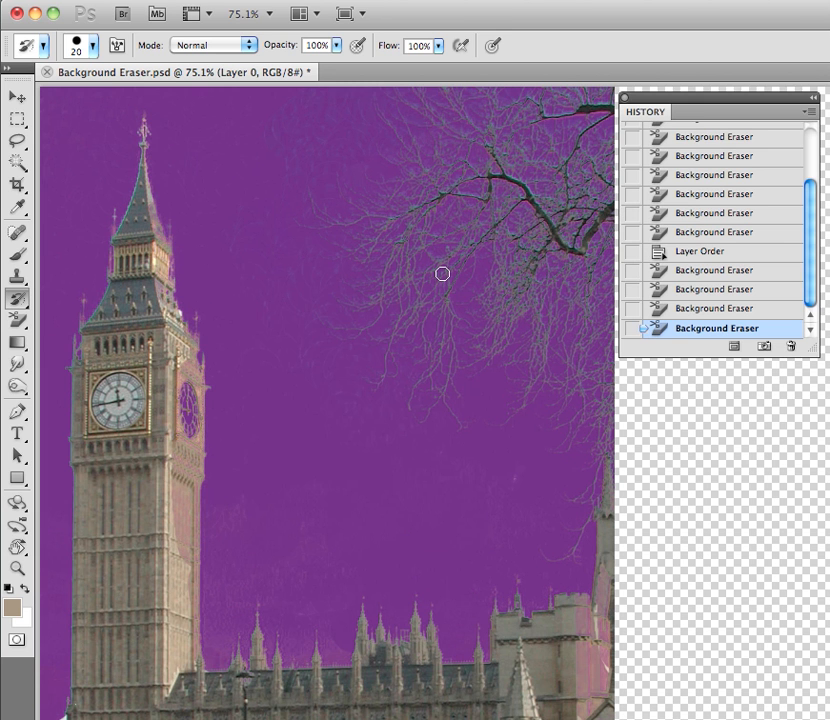
left_click_drag(811, 288, 818, 234)
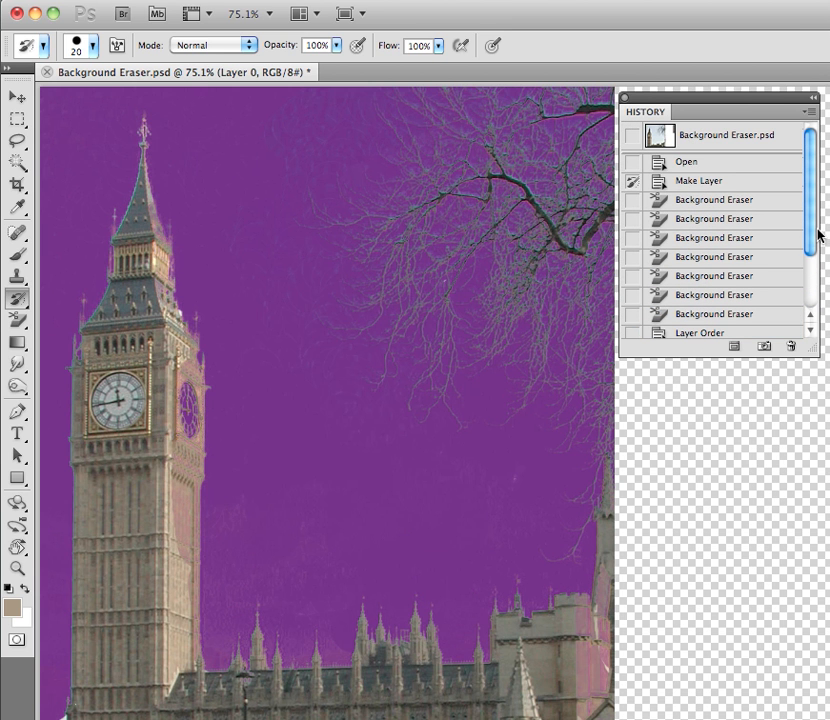
left_click(631, 184)
Paint back the erased details of the clock tower, its side clock face and the stone building beneath the tree with the History Brush.
mouse_move(172, 402)
left_mouse_down()
mouse_move(189, 351)
mouse_move(189, 690)
left_mouse_up()
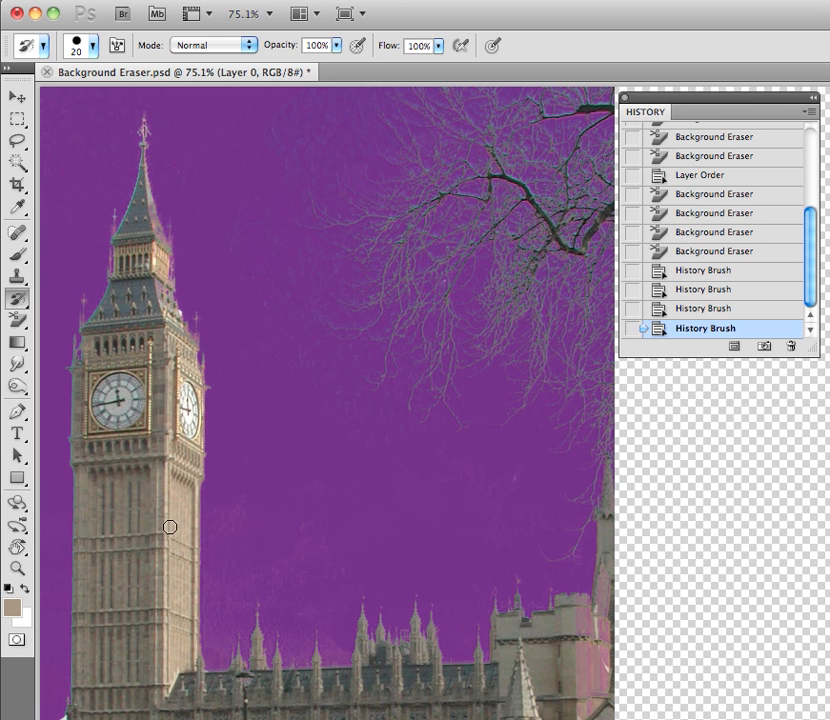
left_click_drag(119, 263, 122, 325)
left_click_drag(113, 370, 128, 382)
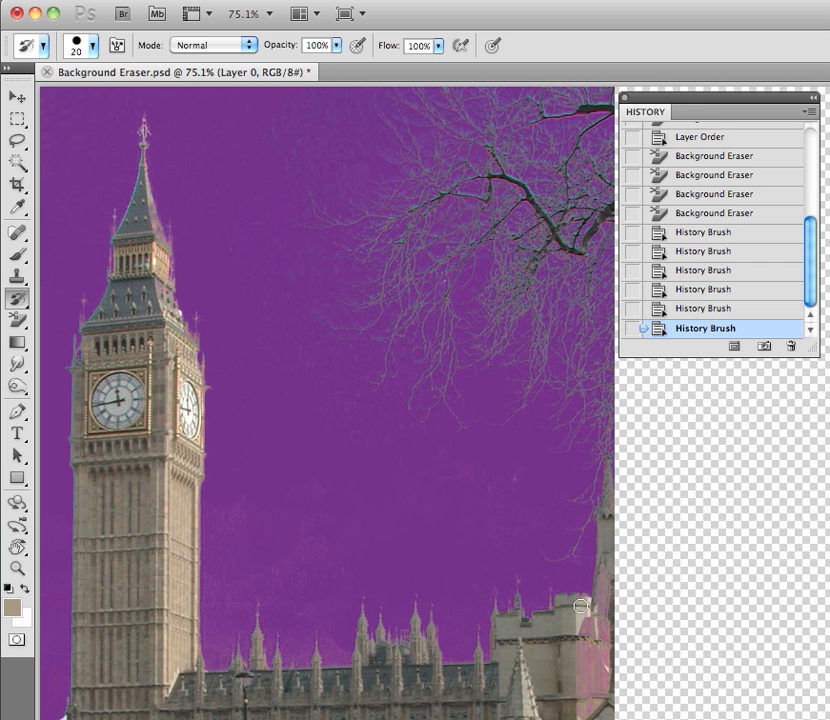
mouse_move(583, 604)
left_mouse_down()
mouse_move(586, 636)
mouse_move(568, 685)
mouse_move(597, 631)
mouse_move(601, 678)
left_mouse_up()
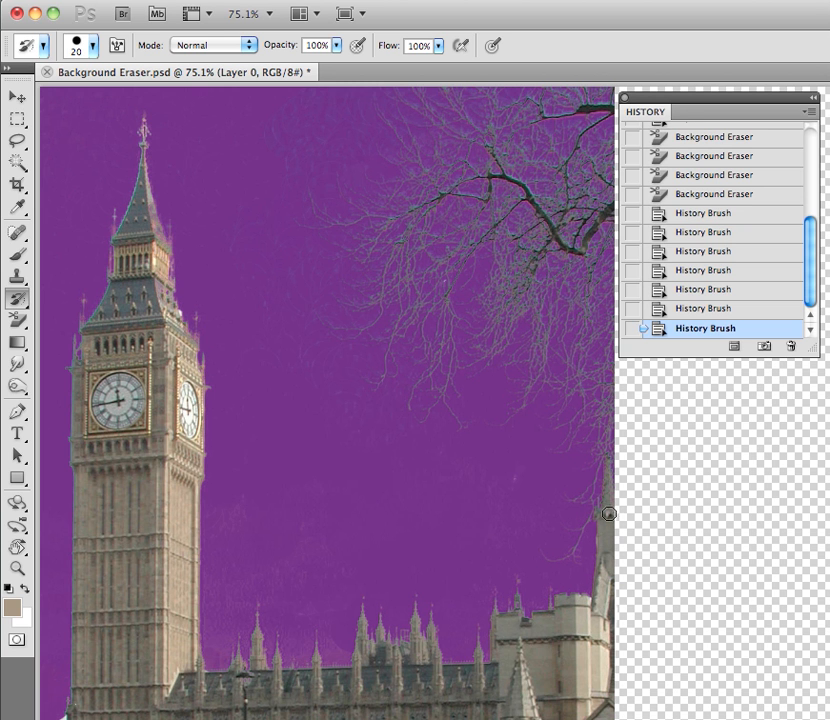
left_click_drag(608, 513, 609, 505)
left_click_drag(614, 585, 592, 702)
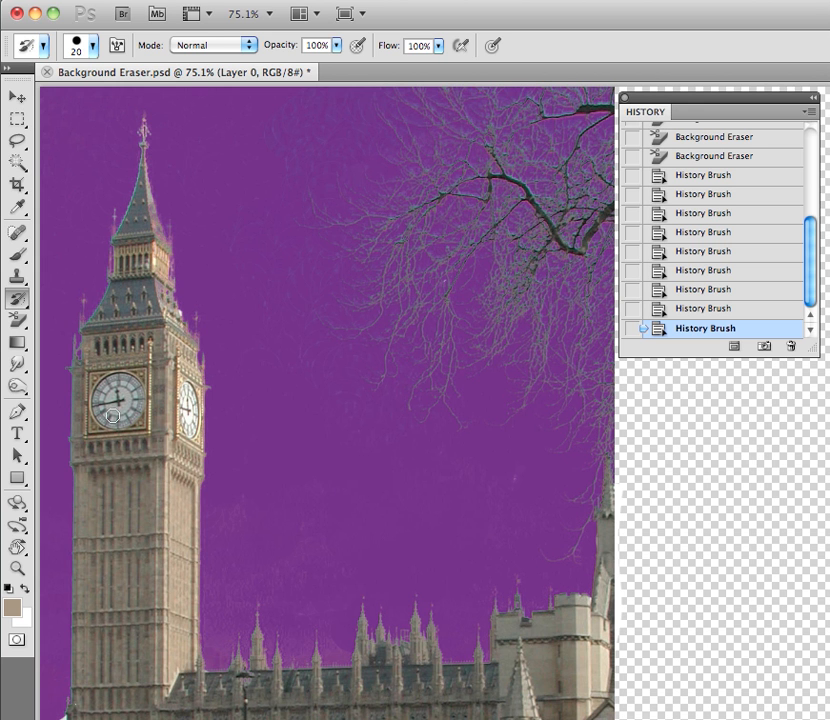
left_click_drag(104, 413, 106, 407)
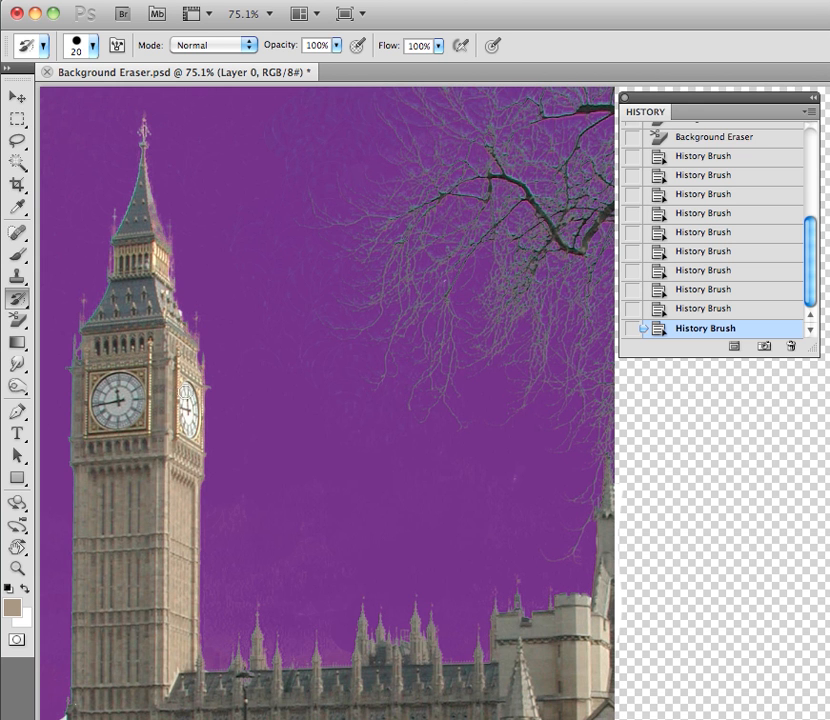
left_click(141, 253)
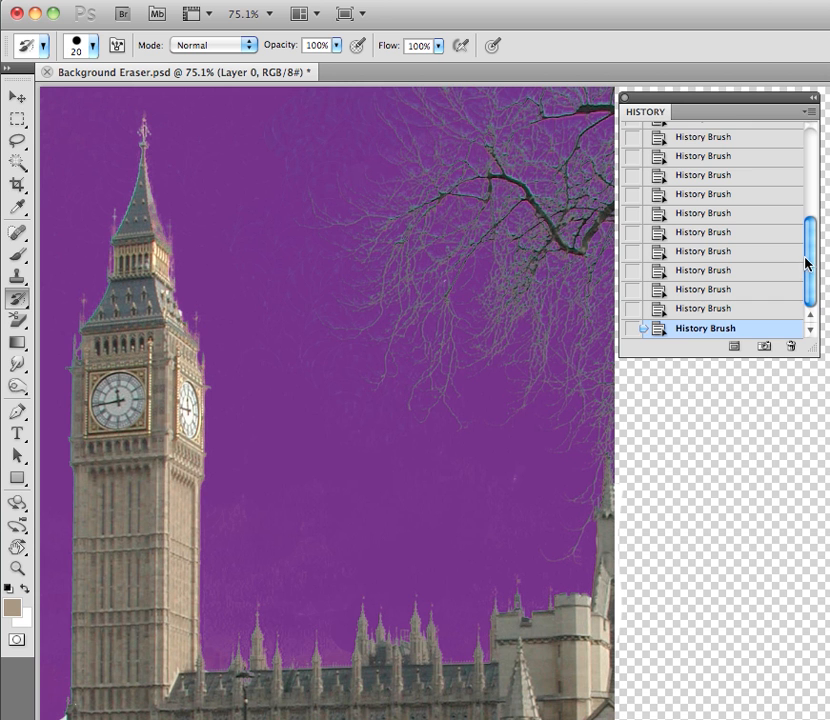
left_click_drag(810, 263, 815, 176)
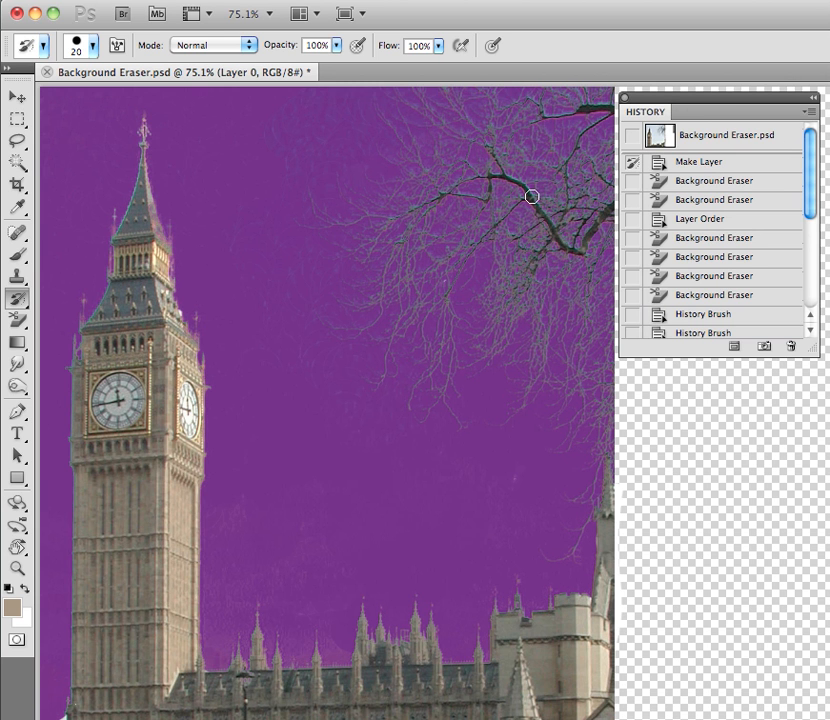
key("shift+Tab")
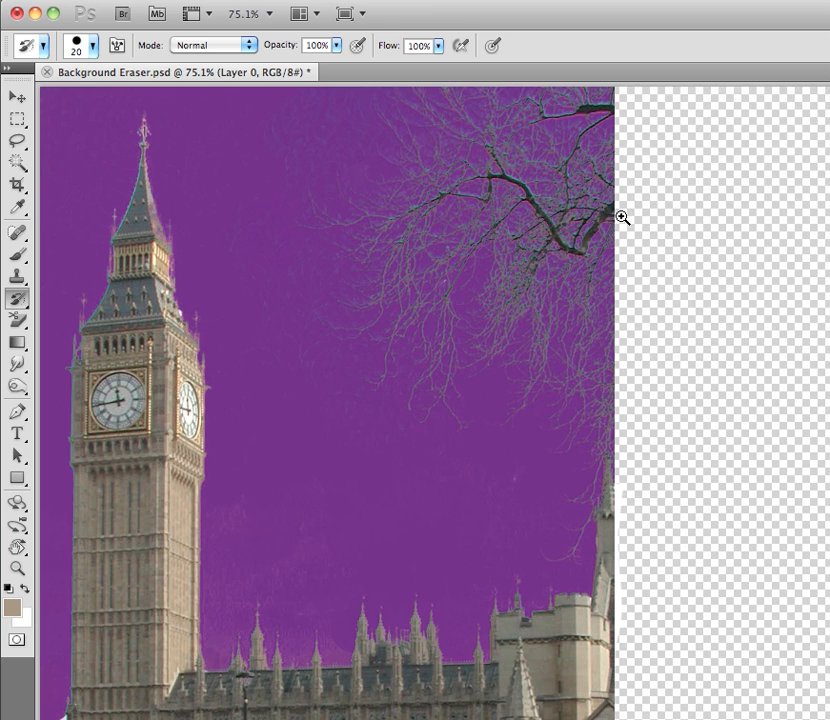
Set up the Brush tool in Color blending mode with the soft 60-pixel tip at 0% hardness for the tree branches.
left_click(569, 223, "super")
left_click(438, 396, "super")
left_click_drag(426, 393, 569, 309)
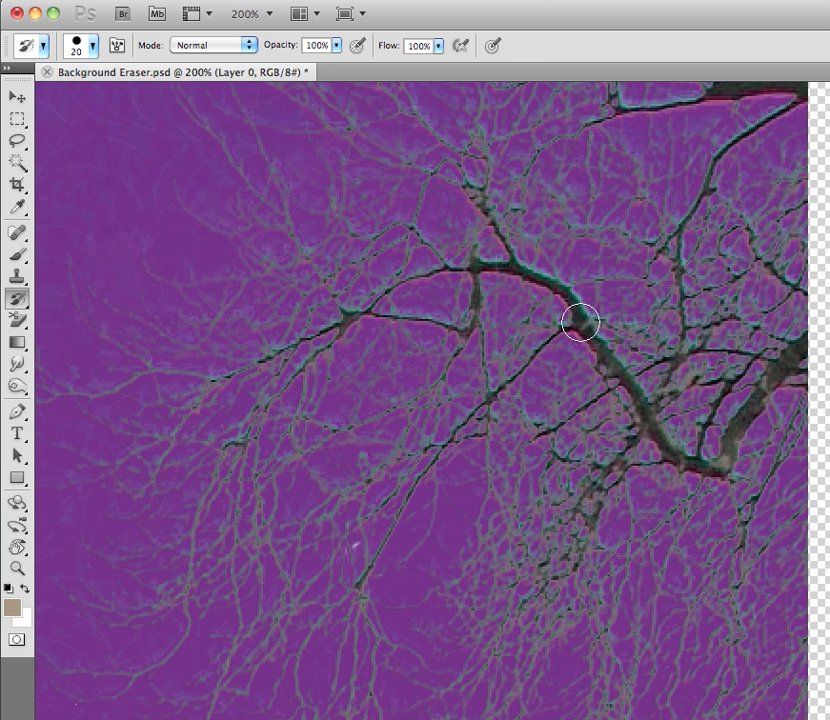
key("b")
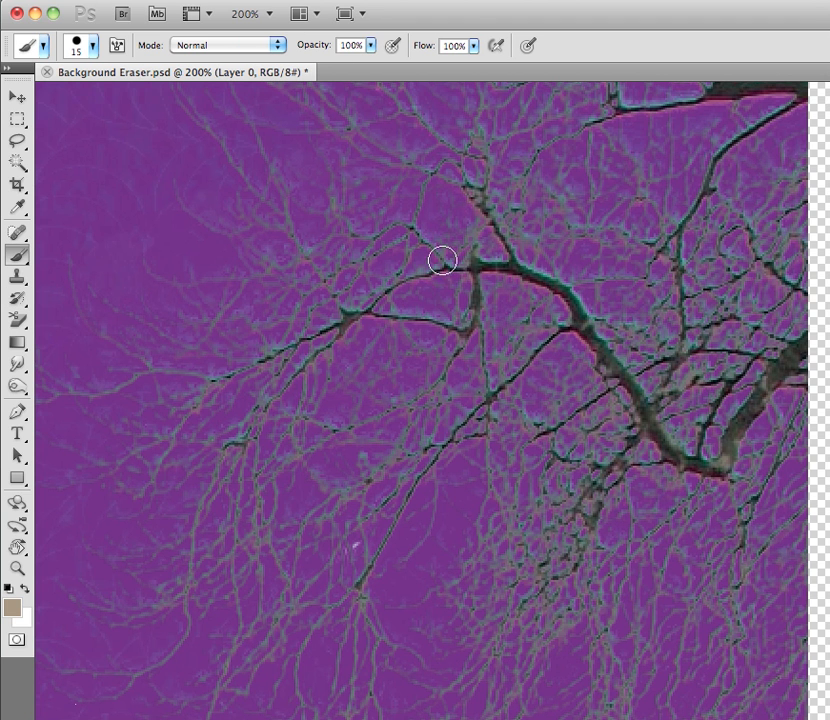
left_click(250, 46)
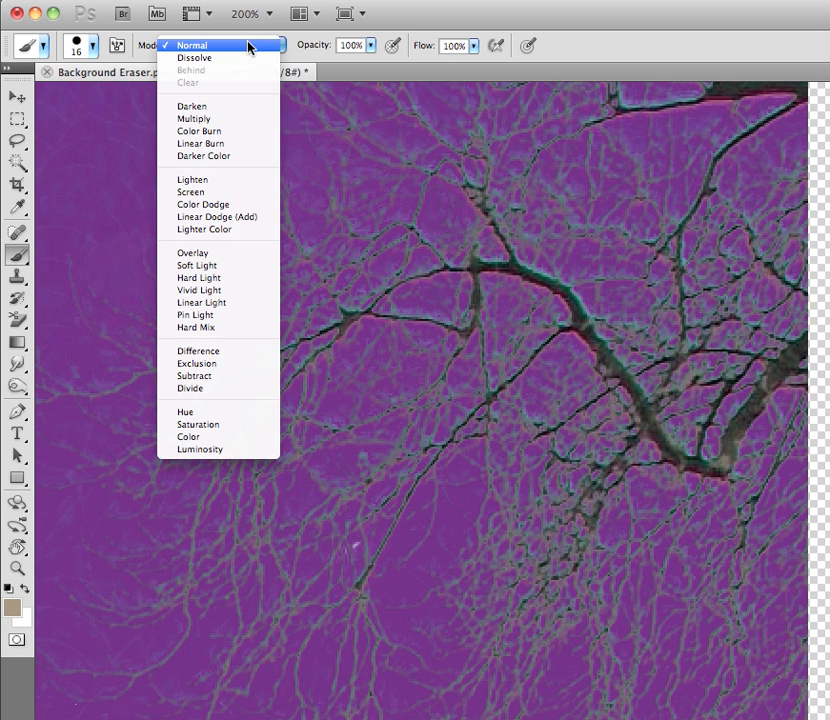
left_click(222, 440)
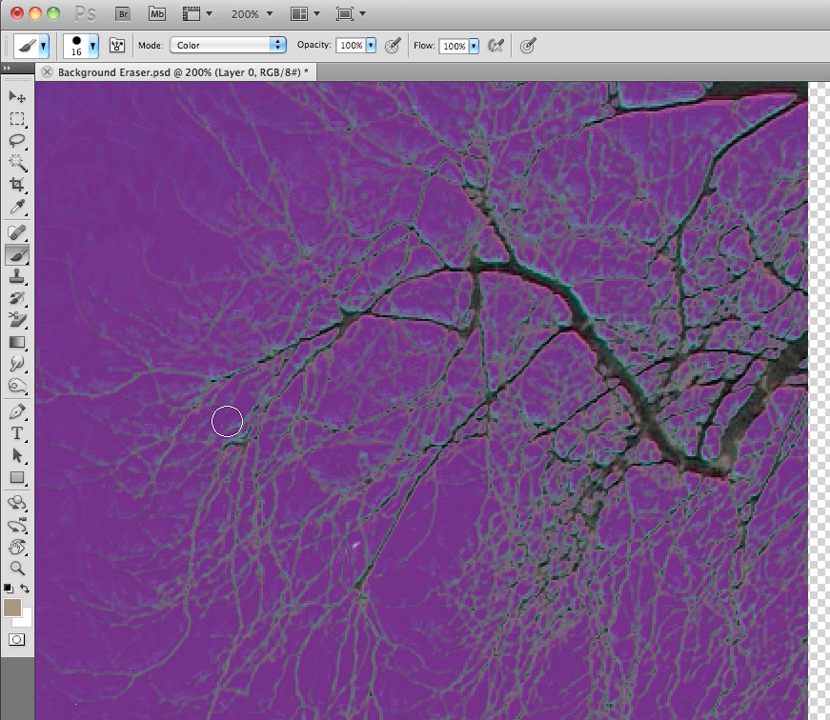
right_click(308, 317)
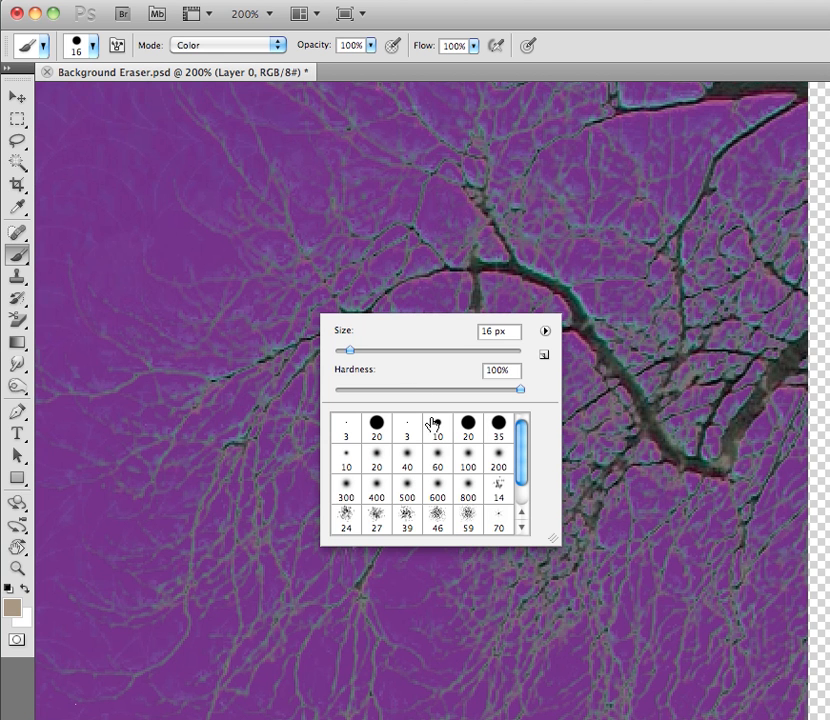
left_click(437, 452)
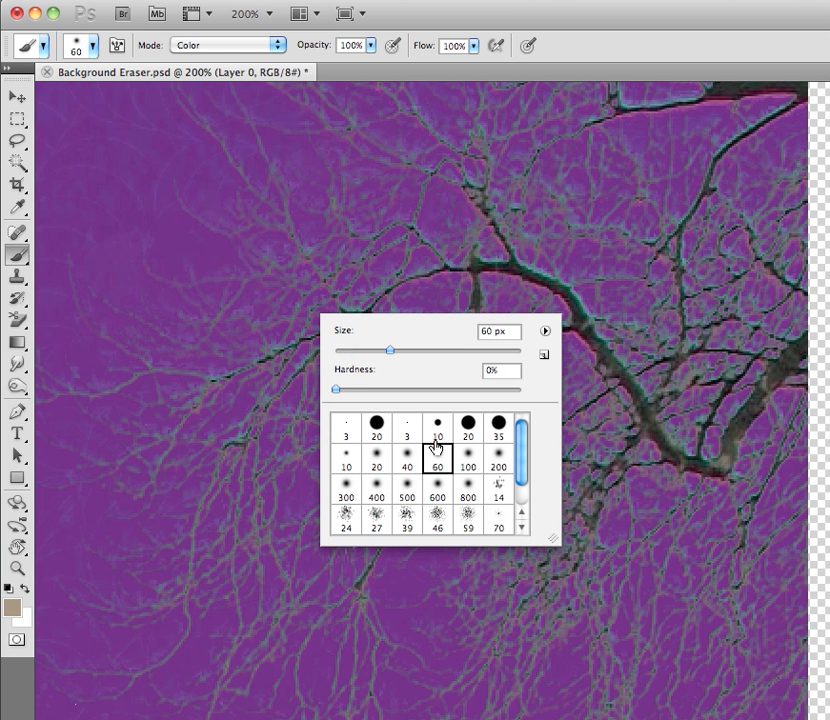
left_click(433, 272)
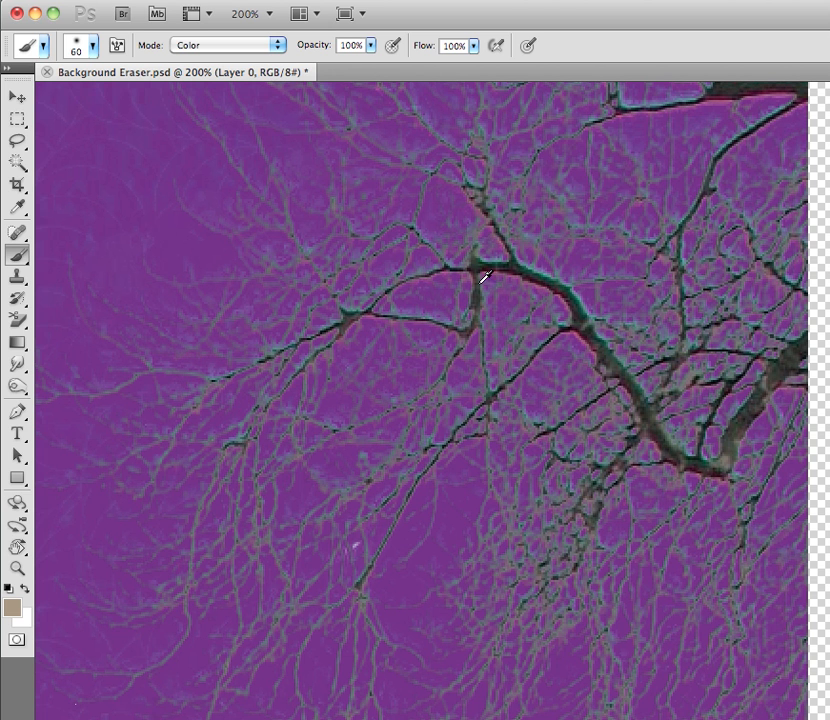
Sample the dark gray-brown of the main branch and paint it over the cyan and red fringes on the tree branches.
left_click(482, 296, "alt")
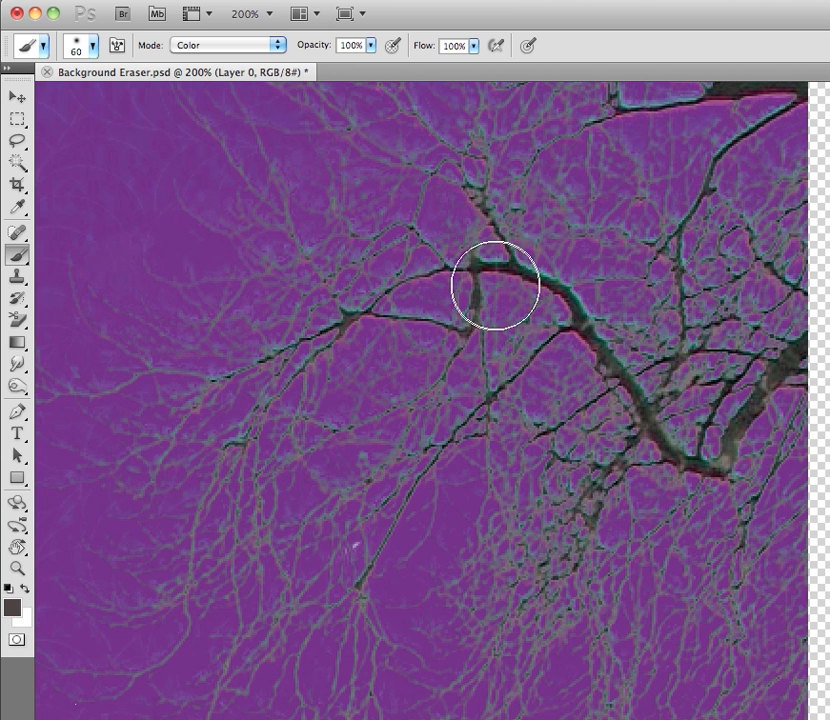
mouse_move(530, 279)
left_mouse_down()
mouse_move(484, 263)
mouse_move(438, 269)
mouse_move(455, 268)
mouse_move(479, 215)
mouse_move(450, 148)
left_mouse_up()
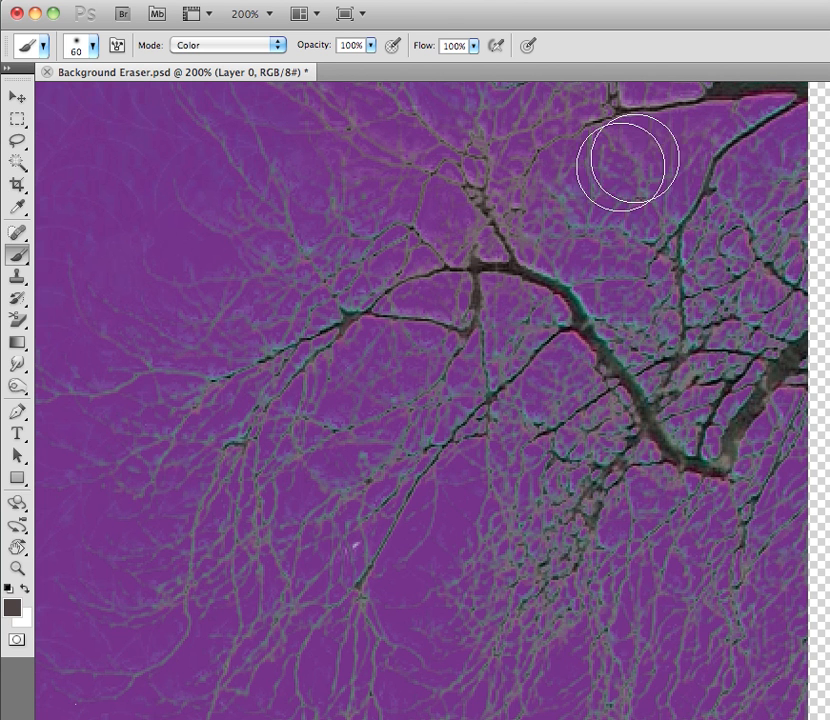
mouse_move(576, 288)
left_mouse_down()
mouse_move(625, 407)
mouse_move(661, 381)
mouse_move(648, 345)
mouse_move(659, 389)
mouse_move(760, 168)
left_mouse_up()
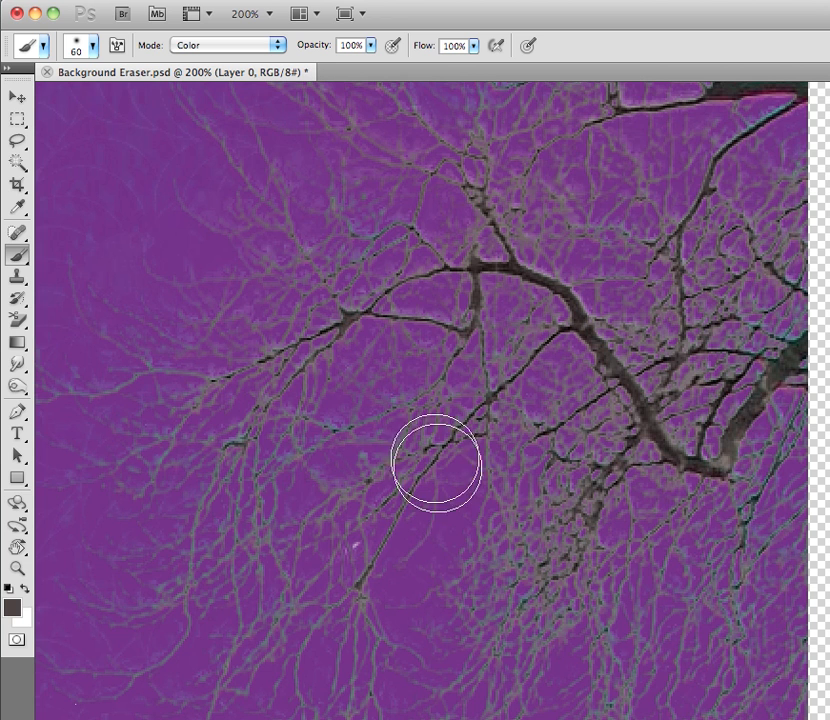
left_click(422, 409, "alt")
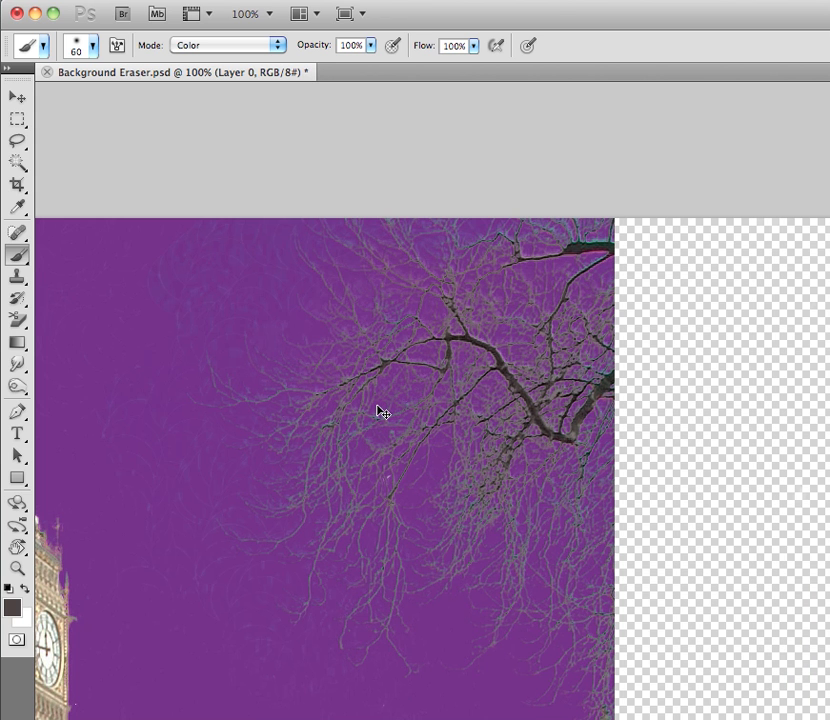
key("super+0")
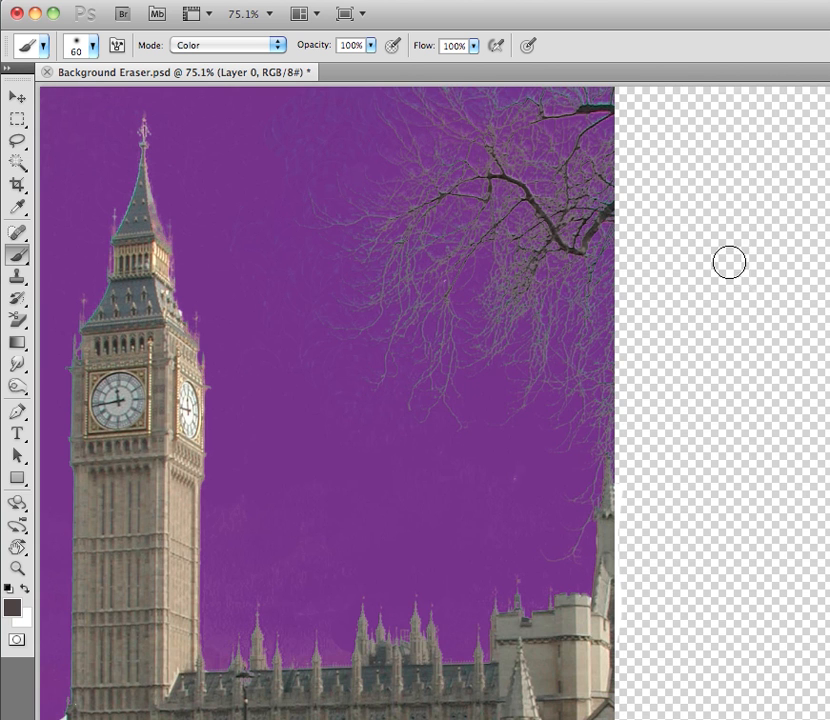